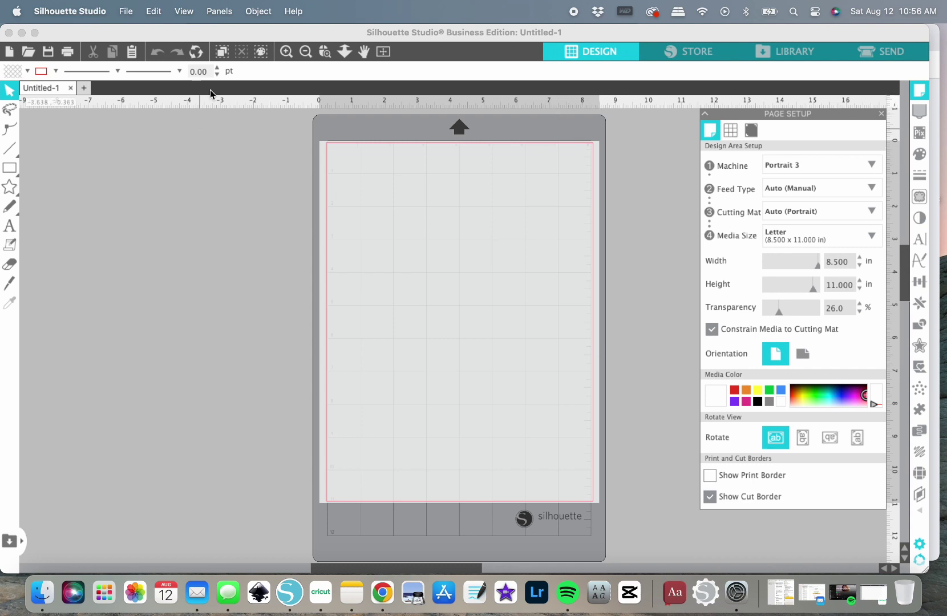
# Dismiss the Mac's Bluetooth device list and bring up the basic shapes flyout
pyautogui.click(746, 11)
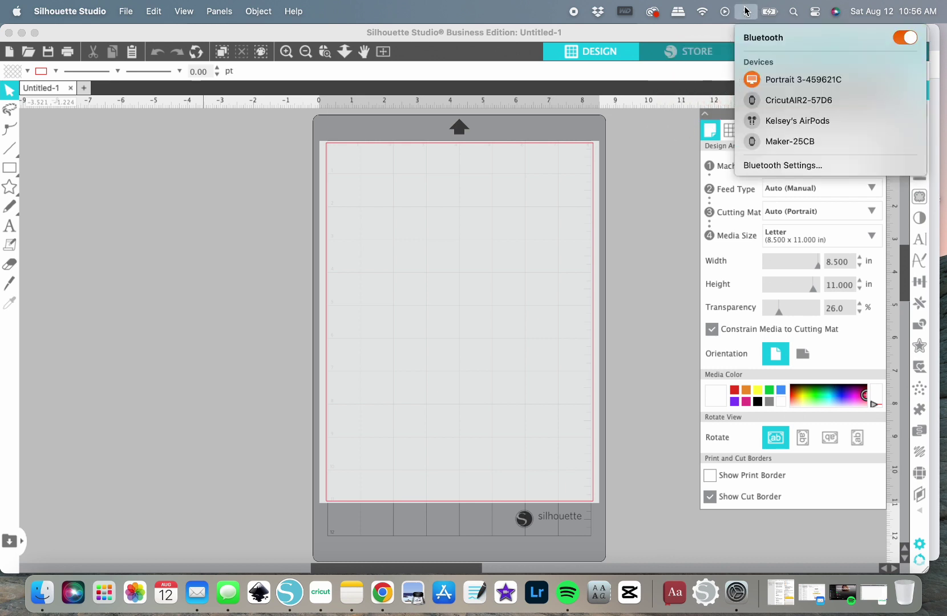
pyautogui.click(746, 10)
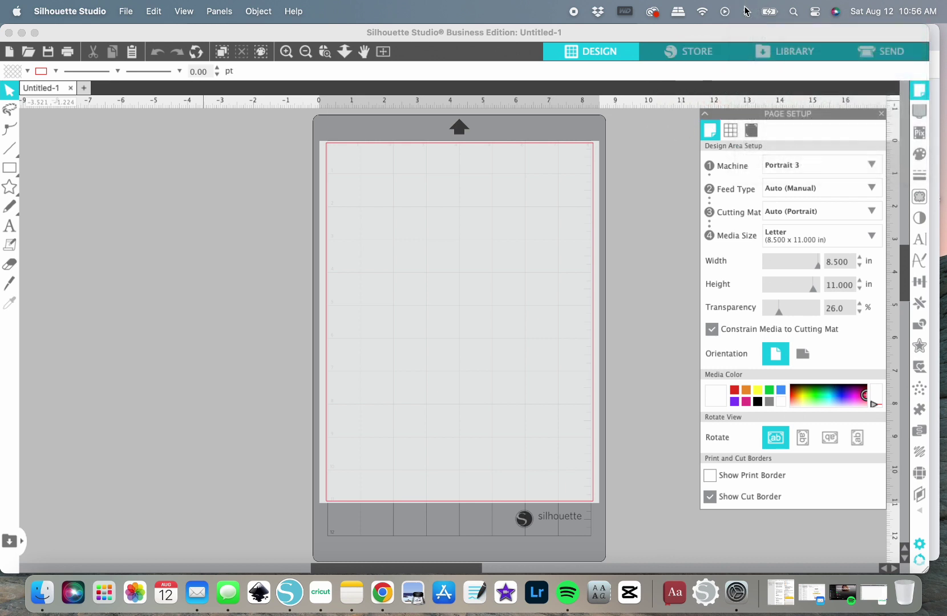
pyautogui.click(10, 187)
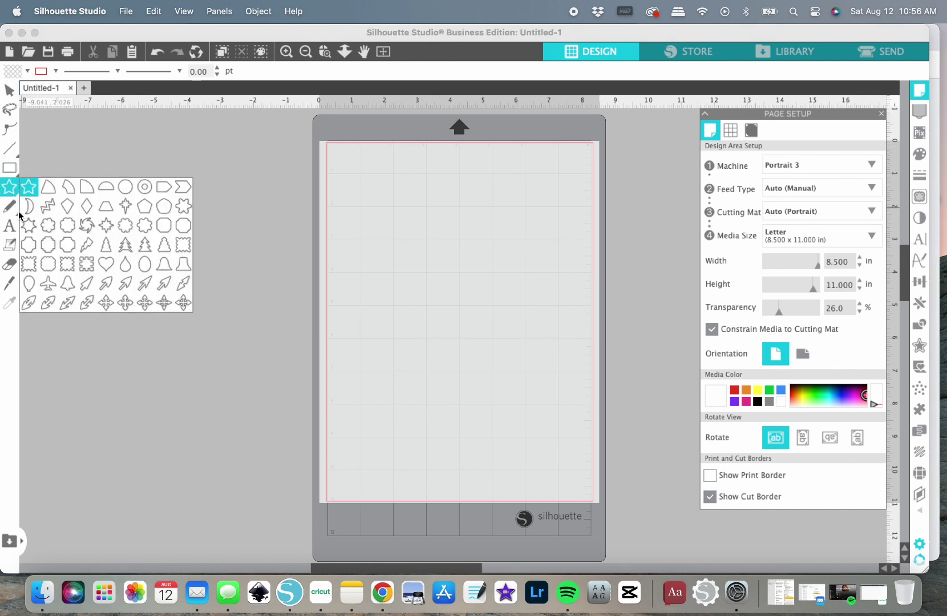
pyautogui.moveTo(17, 213)
pyautogui.moveTo(12, 189)
# With the Ellipse tool, draw a small circle at the mat's top-left corner
pyautogui.click(126, 187)
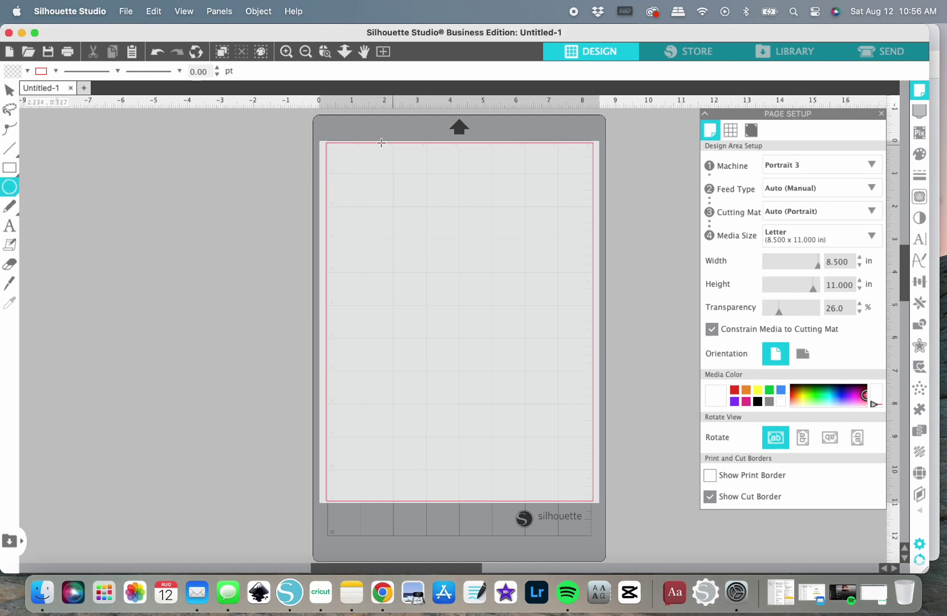
pyautogui.moveTo(324, 143)
pyautogui.mouseDown()
pyautogui.moveTo(345, 169)
pyautogui.moveTo(338, 152)
pyautogui.moveTo(350, 161)
pyautogui.moveTo(337, 158)
pyautogui.mouseUp()
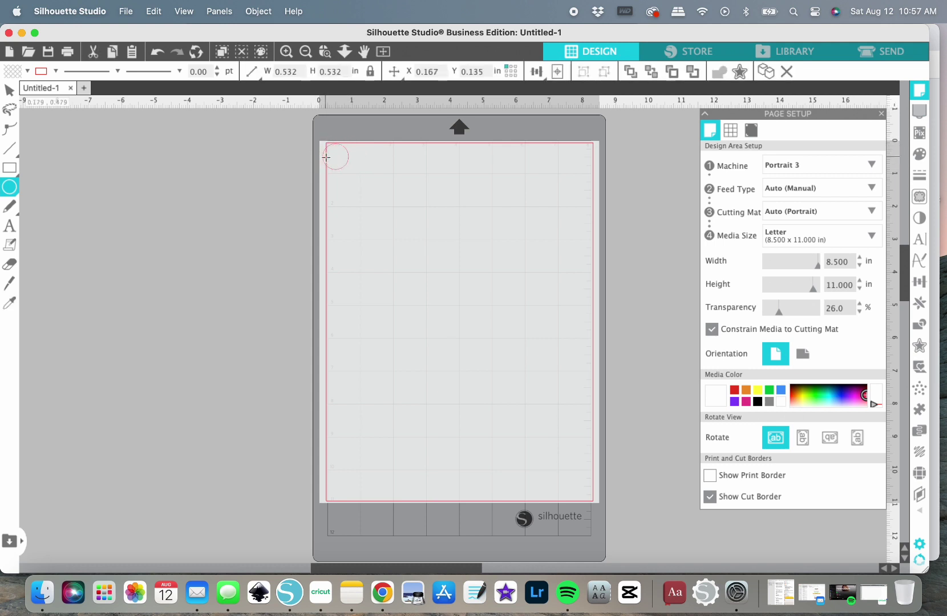
pyautogui.click(343, 162)
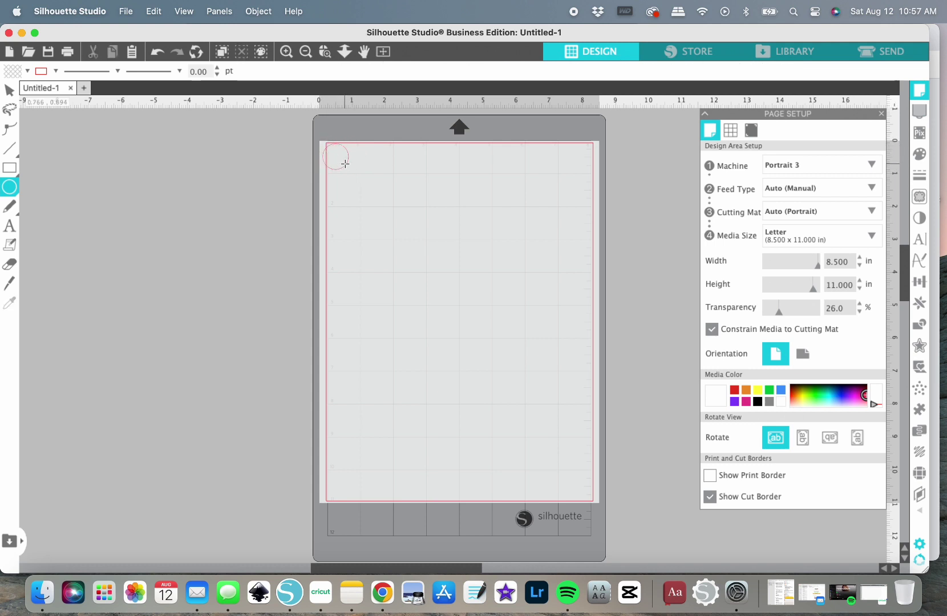
pyautogui.moveTo(345, 163); pyautogui.dragTo(32, 195)
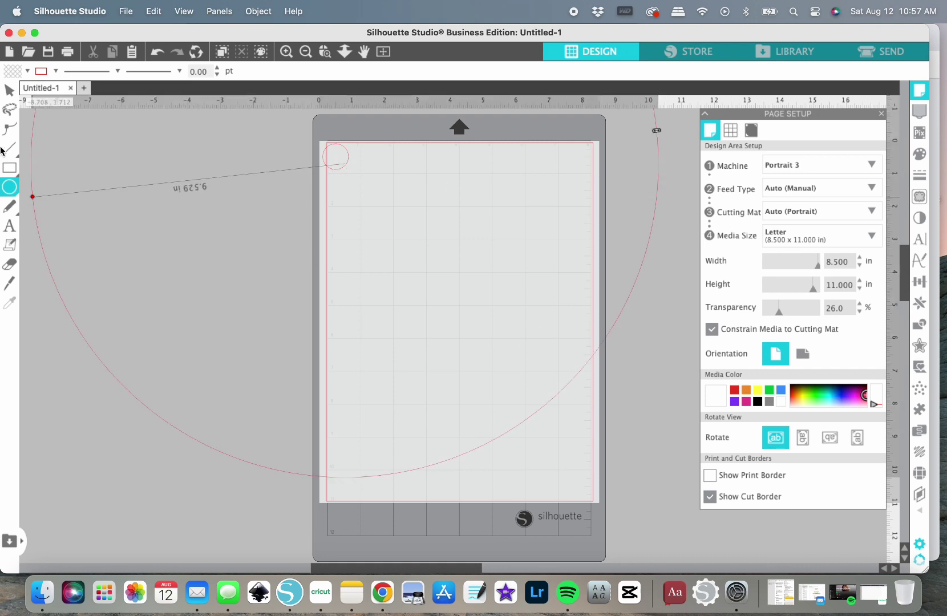
# Delete the accidental oversized circle, nudge the small circle, and go to the Send screen
pyautogui.click(10, 90)
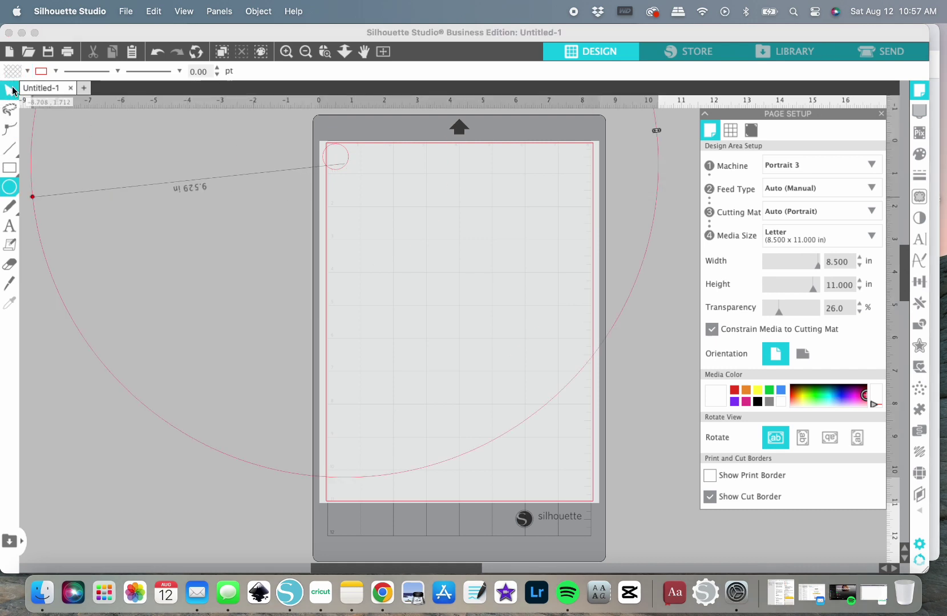
pyautogui.click(338, 162)
pyautogui.click(533, 425)
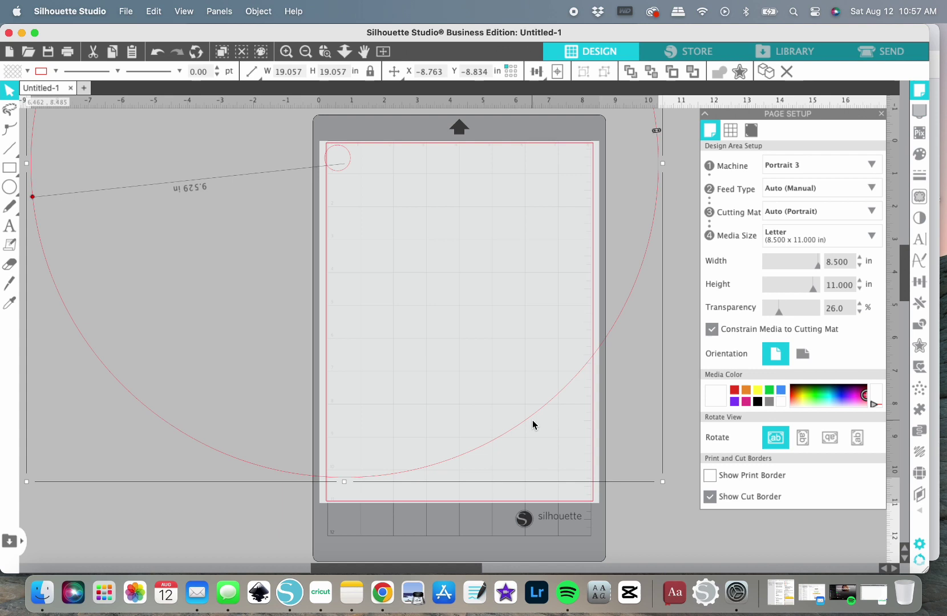
pyautogui.press('Delete')
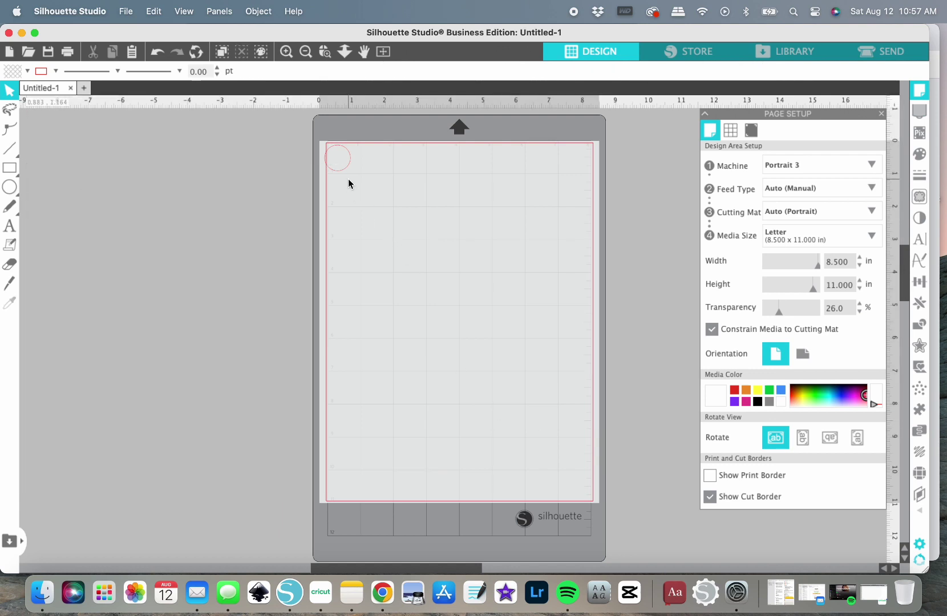
pyautogui.moveTo(345, 170); pyautogui.dragTo(353, 168)
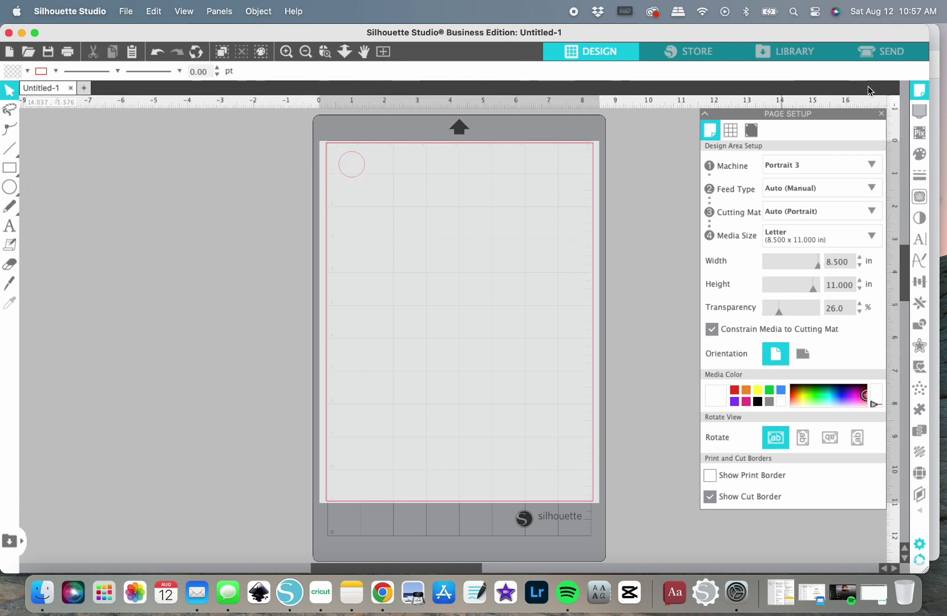
pyautogui.click(881, 52)
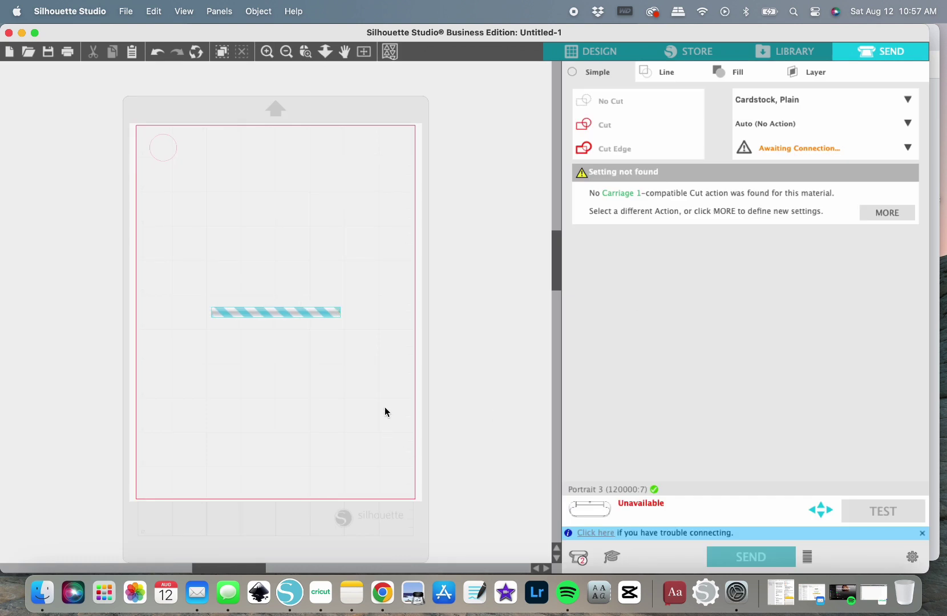
# Set the Cardstock, Plain job's action to Cut and its tool to AutoBlade
pyautogui.click(594, 512)
pyautogui.click(621, 513)
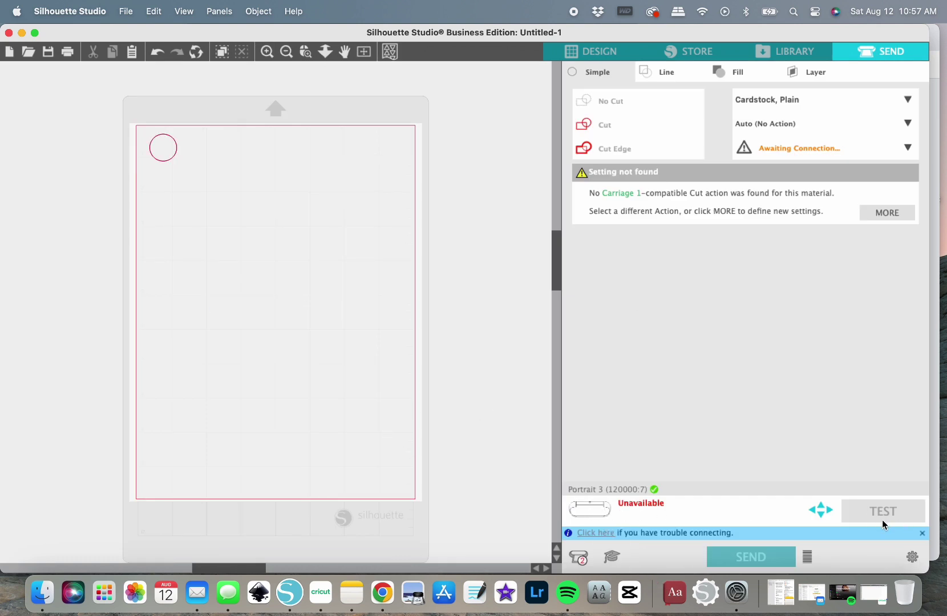
pyautogui.click(838, 150)
pyautogui.click(816, 181)
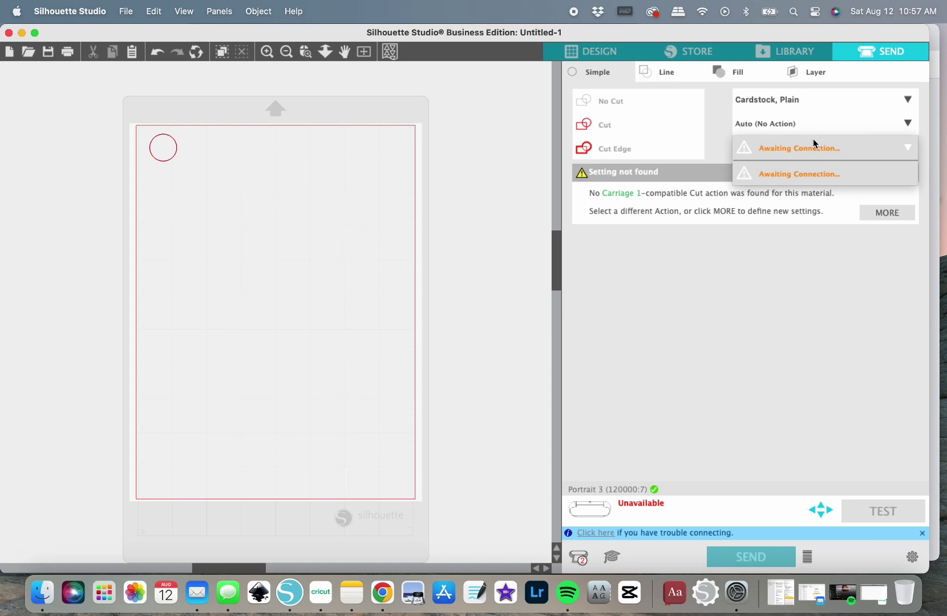
pyautogui.click(804, 123)
pyautogui.click(794, 127)
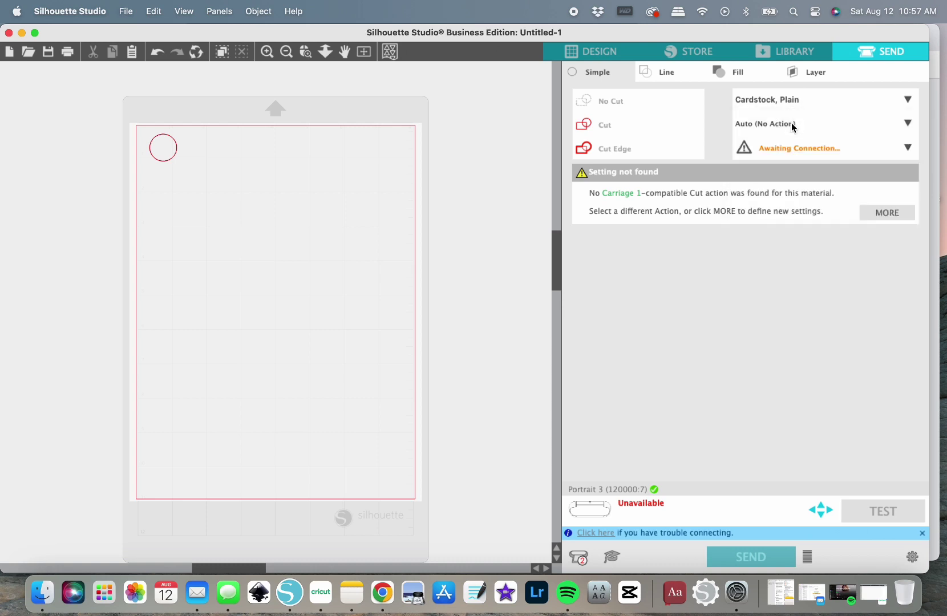
pyautogui.click(795, 127)
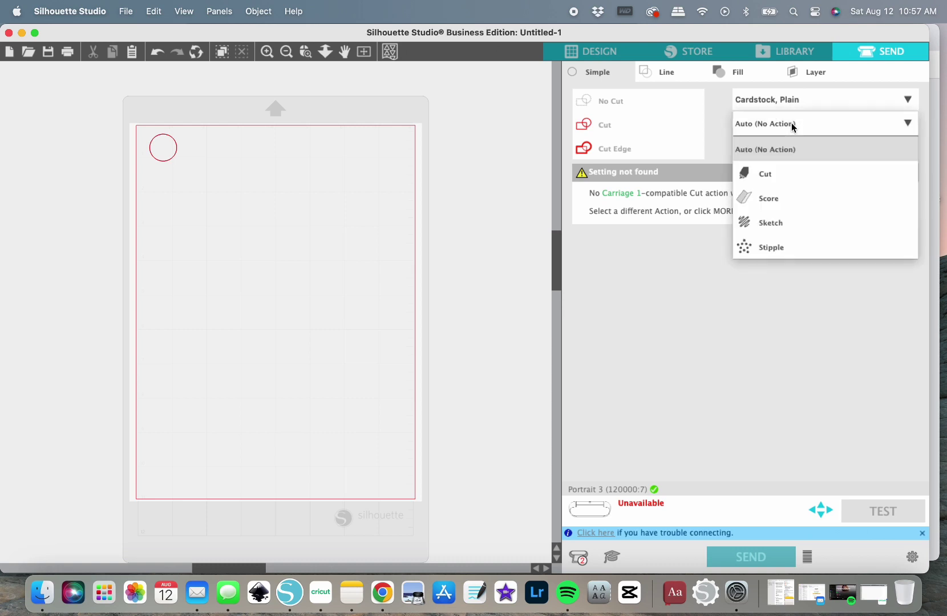
pyautogui.click(769, 179)
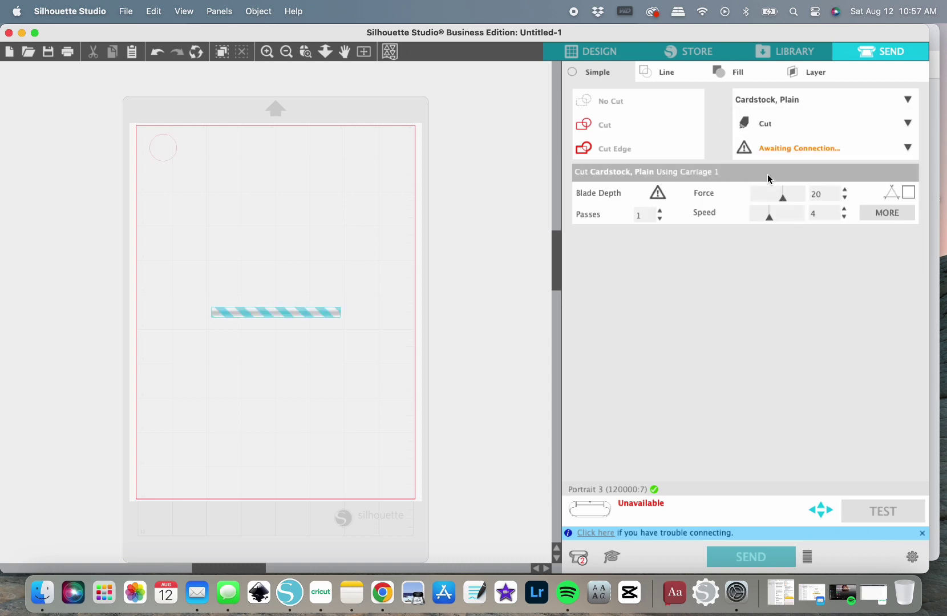
pyautogui.click(786, 149)
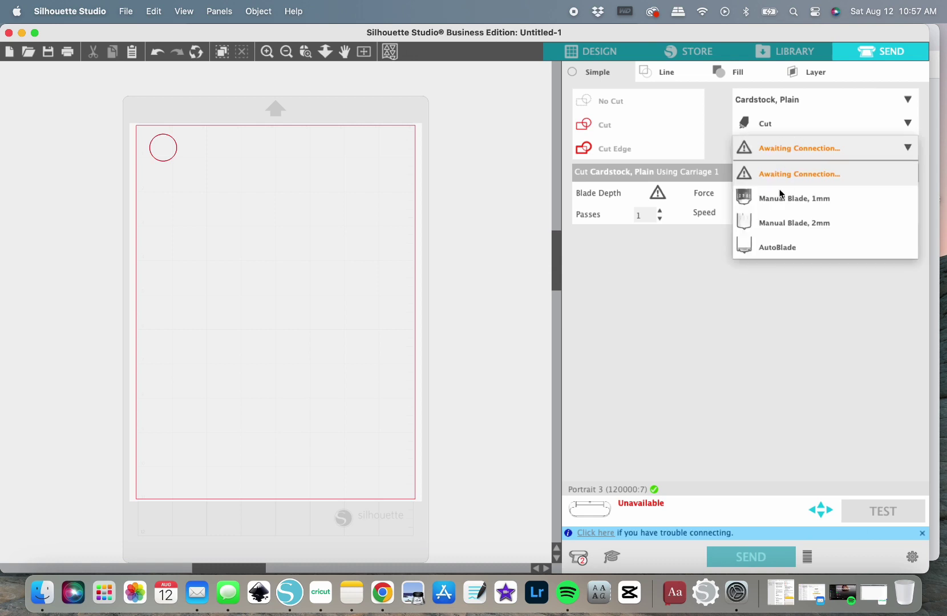
pyautogui.click(774, 250)
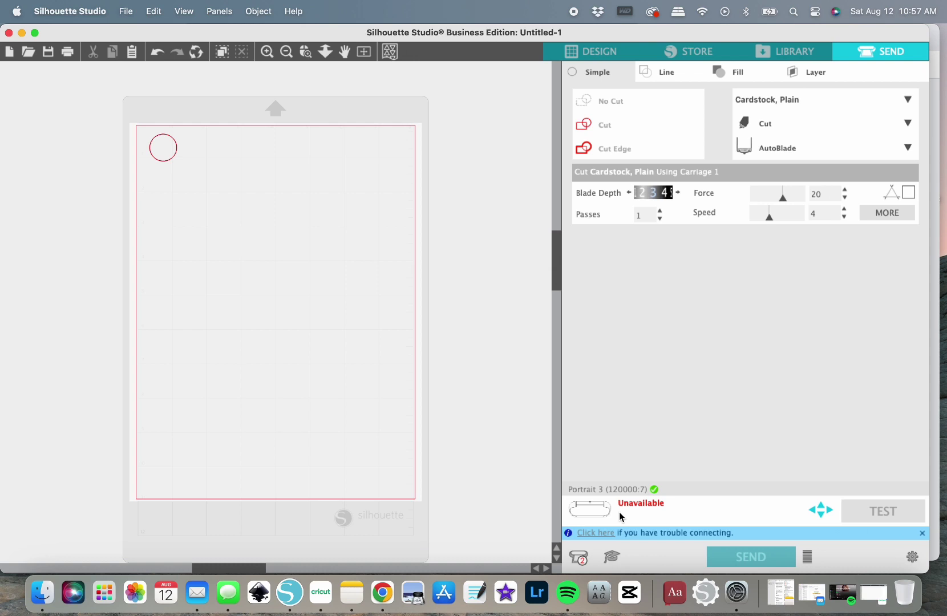
# Connect the Portrait 3 from the Mac's Bluetooth menu and select the Bluetooth Portrait 3 cutter
pyautogui.click(747, 12)
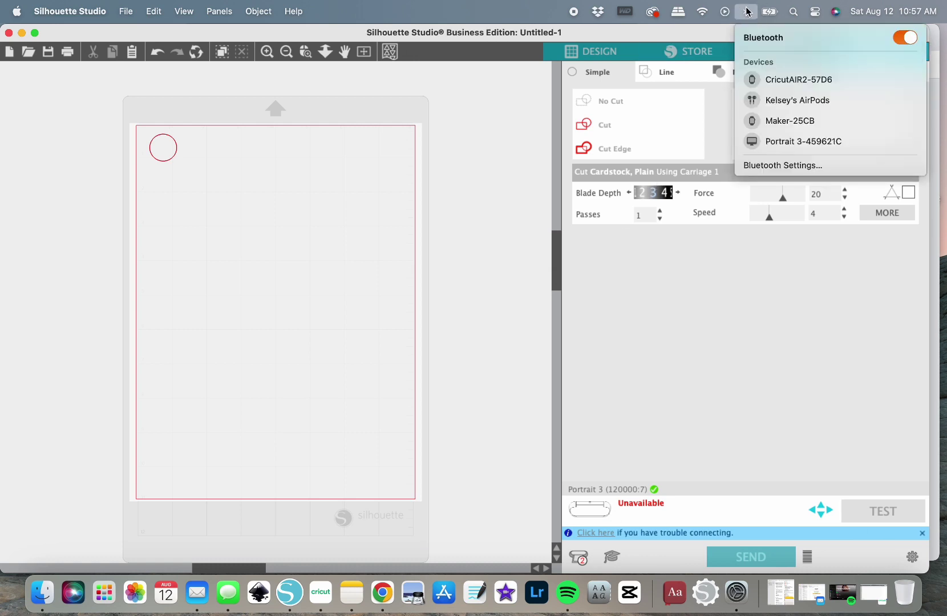
pyautogui.click(767, 144)
pyautogui.click(580, 510)
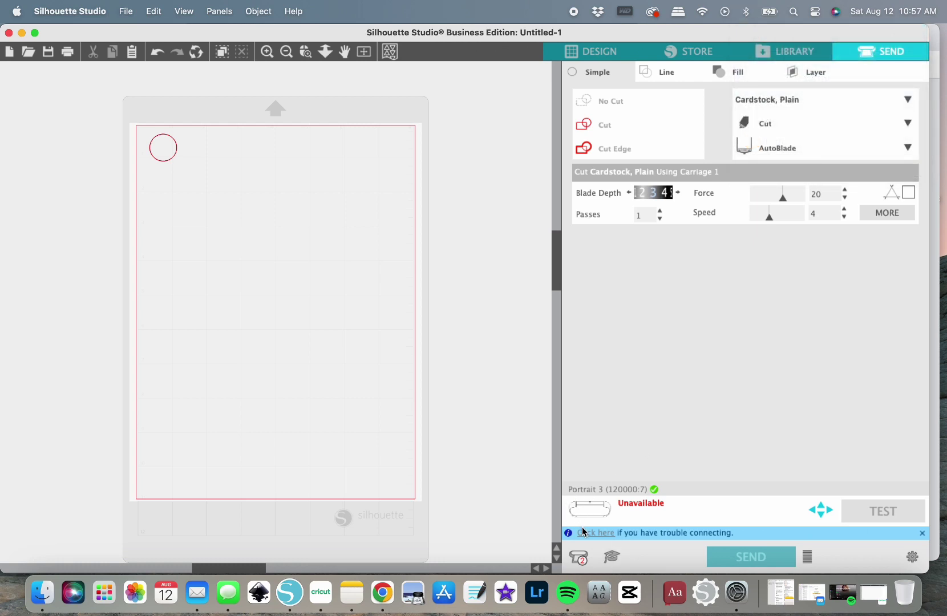
pyautogui.click(580, 560)
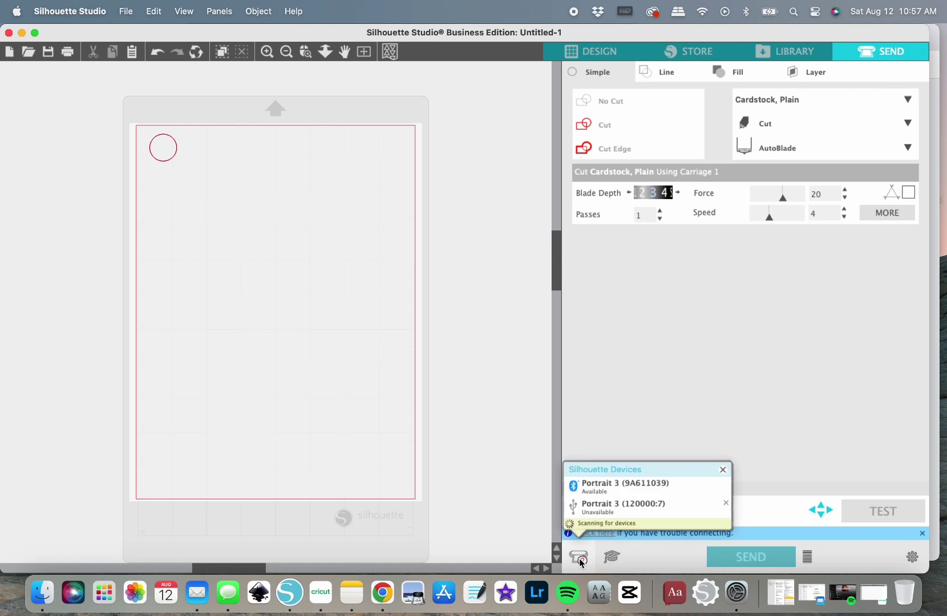
pyautogui.click(639, 488)
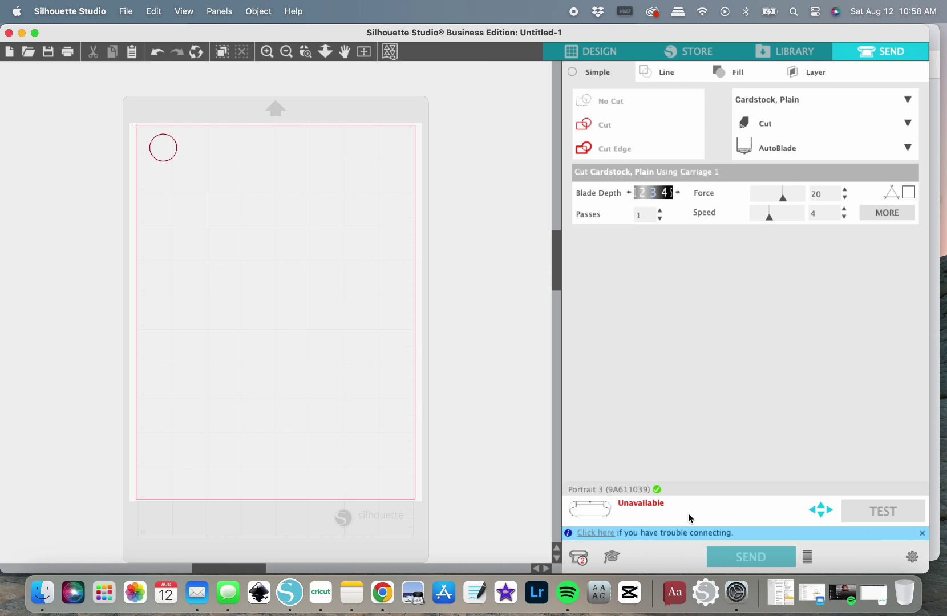
# Reselect the Bluetooth Portrait 3 in the Silhouette devices list so it reports Ready
pyautogui.click(746, 11)
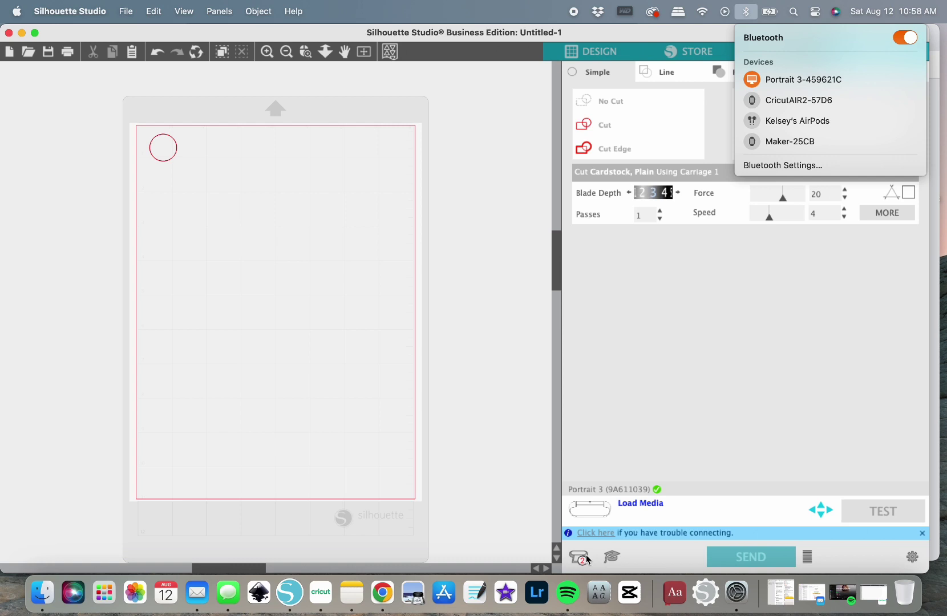
pyautogui.click(589, 560)
pyautogui.click(590, 561)
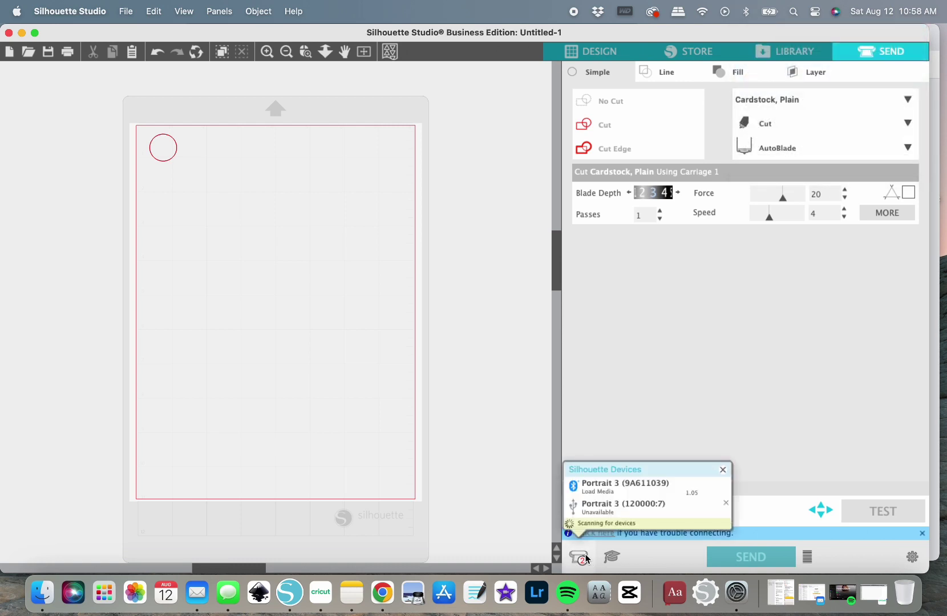
pyautogui.click(614, 488)
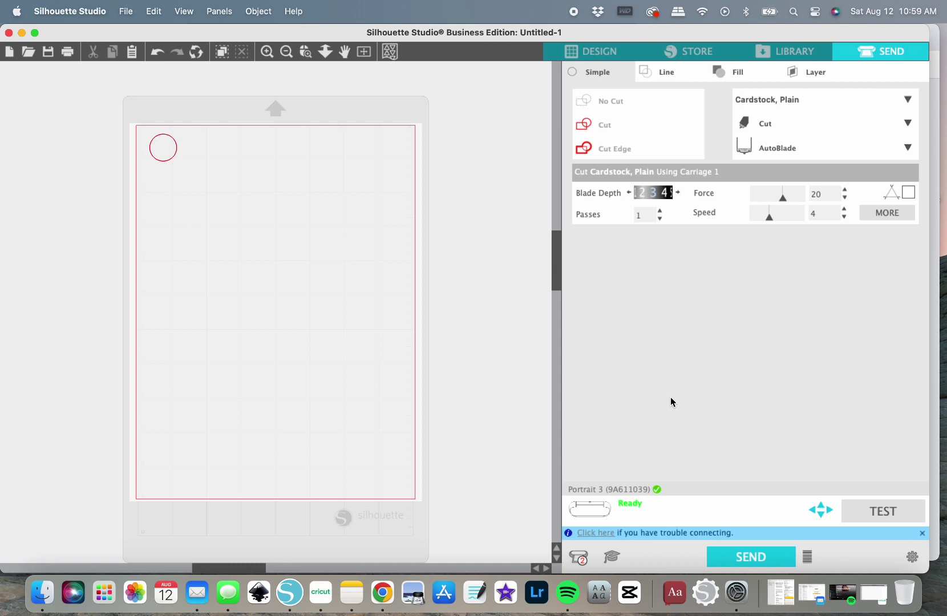
# Start the AutoBlade cut of the small circle on the Portrait 3
pyautogui.click(751, 557)
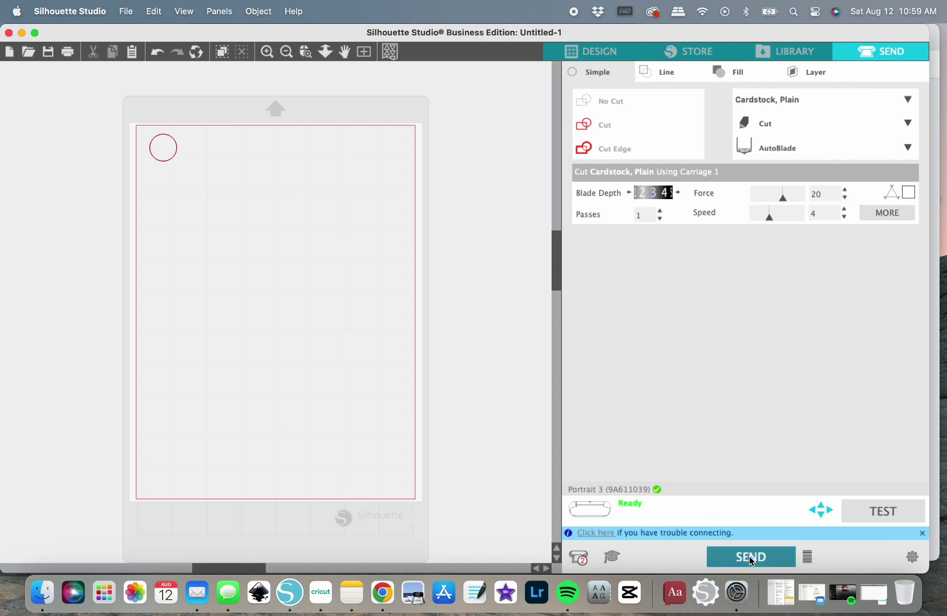